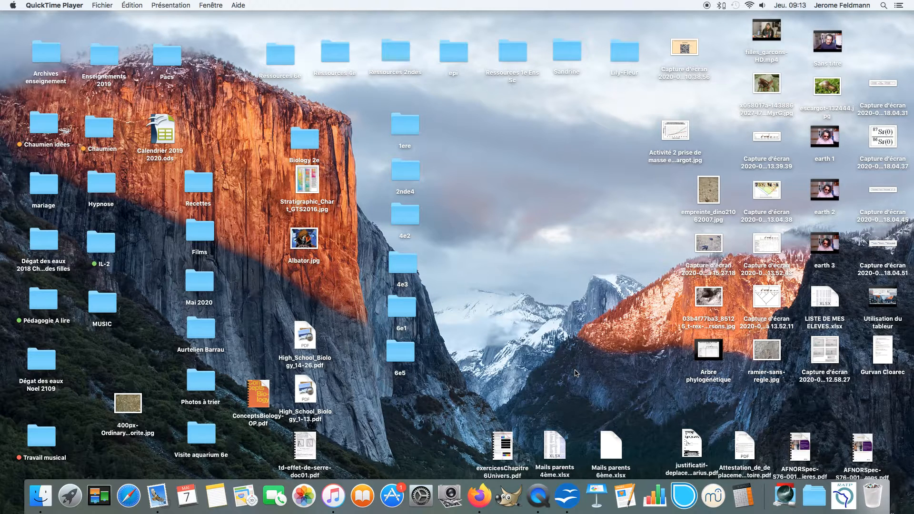
# - Open OpenOffice, create a new text document, and widen its window so the full page width fits
pyautogui.click(565, 494)
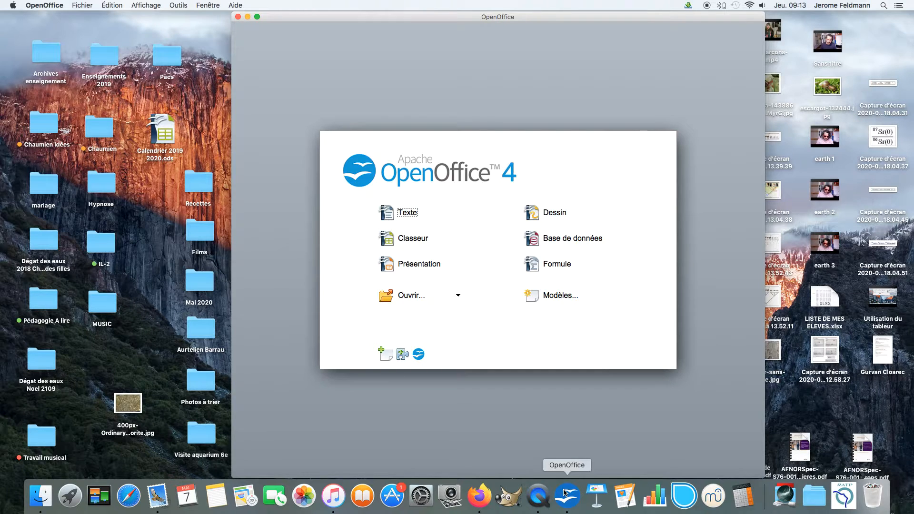
pyautogui.click(418, 212)
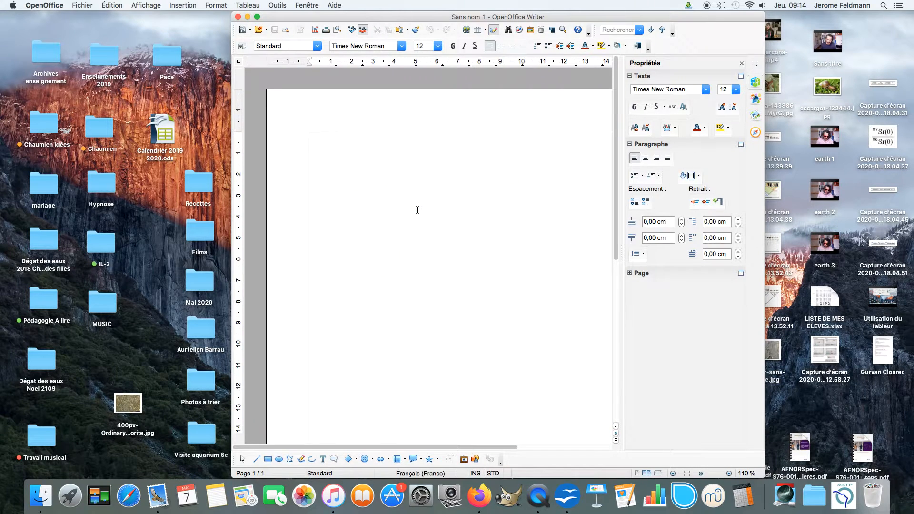
pyautogui.moveTo(232, 143); pyautogui.dragTo(142, 138)
pyautogui.moveTo(765, 190); pyautogui.dragTo(811, 190)
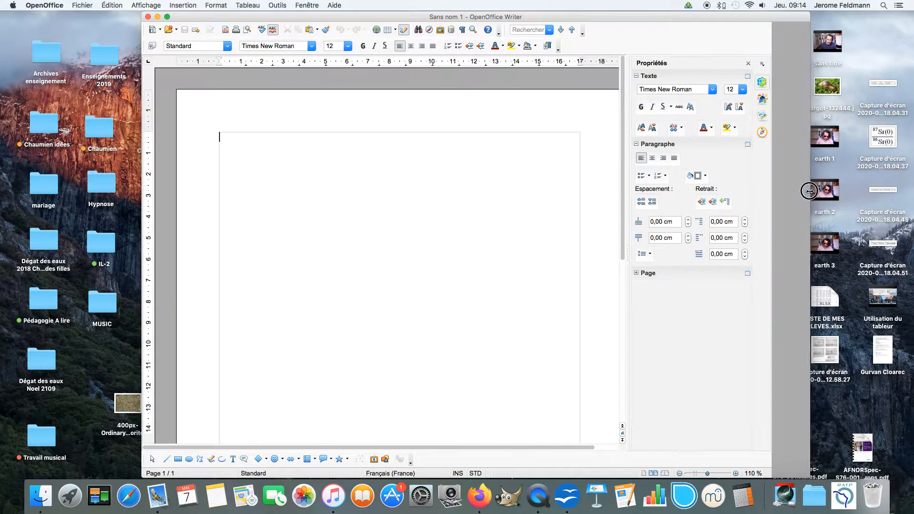
pyautogui.moveTo(414, 17); pyautogui.dragTo(423, 9)
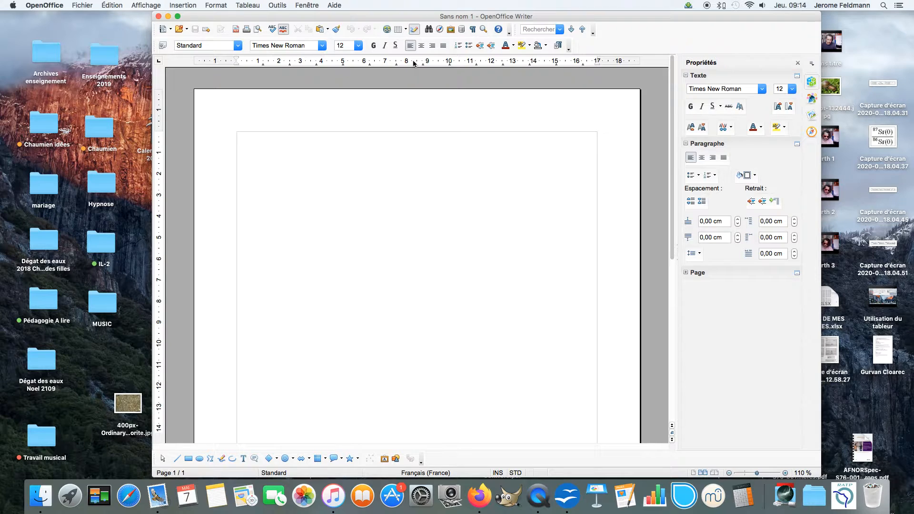
# - Enter the title "La puberté" on the first line and centre it
pyautogui.write('La puberté')
pyautogui.press('Return')
pyautogui.click(265, 138)
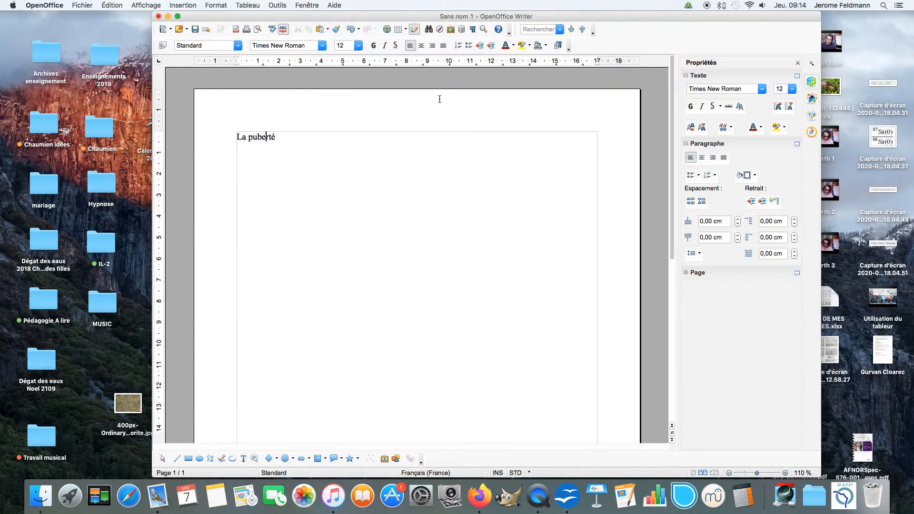
pyautogui.click(421, 46)
# - Format the title "La puberté" in bold at 14 pt
pyautogui.tripleClick(409, 138)
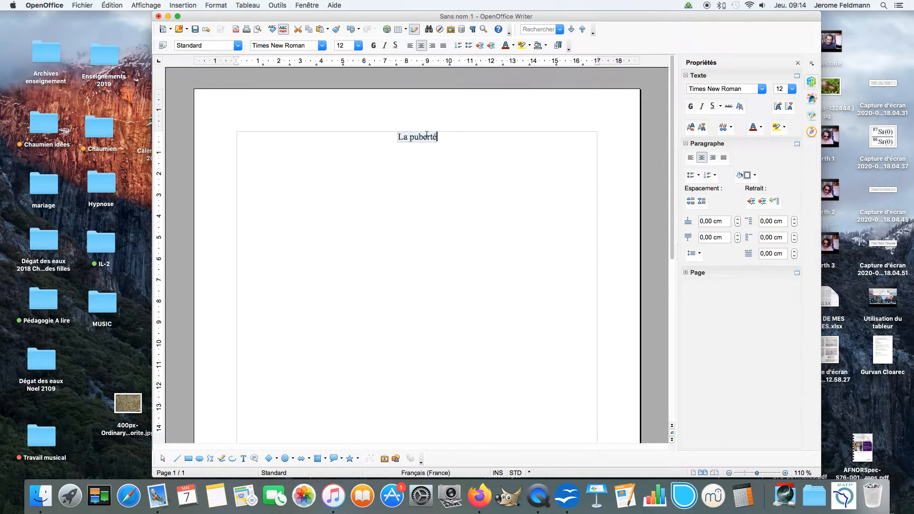
pyautogui.click(393, 139)
pyautogui.moveTo(394, 139); pyautogui.dragTo(437, 142)
pyautogui.click(792, 89)
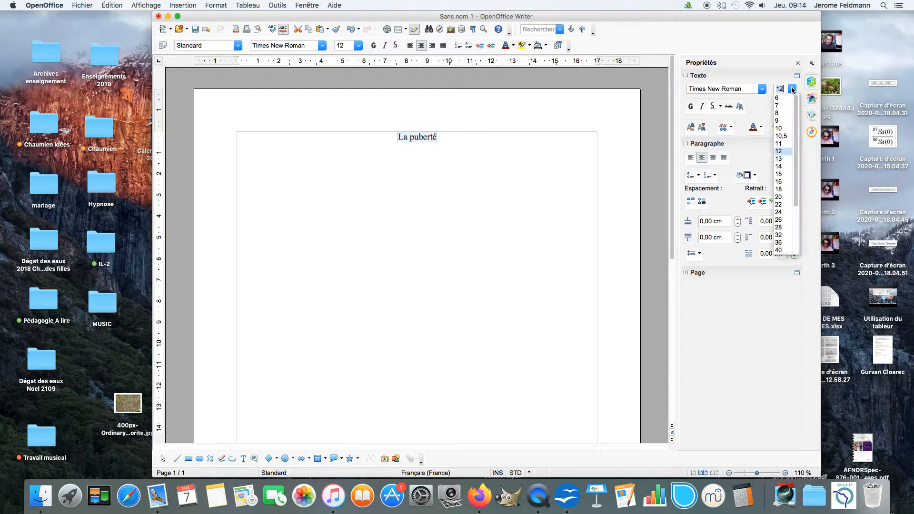
pyautogui.click(779, 166)
pyautogui.click(691, 107)
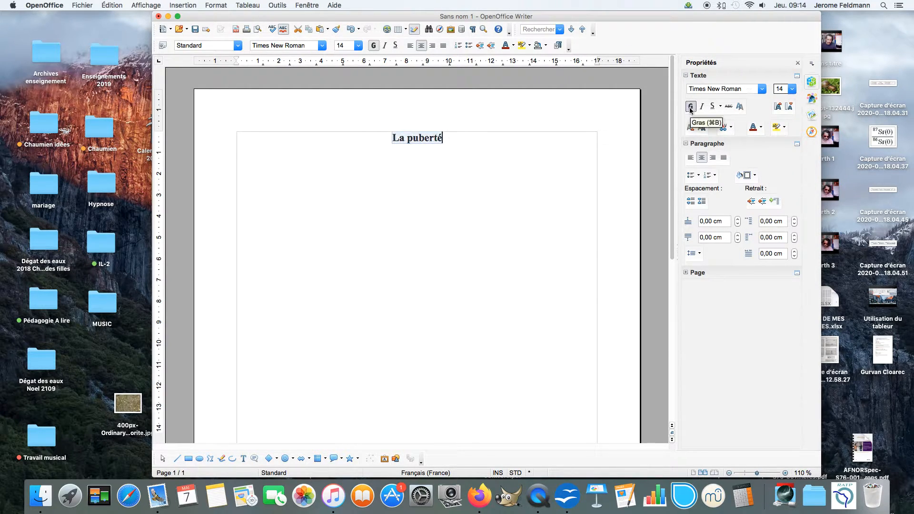
# - Insert a table with 3 columns and 5 rows below the title, leaving a blank line between them
pyautogui.click(292, 175)
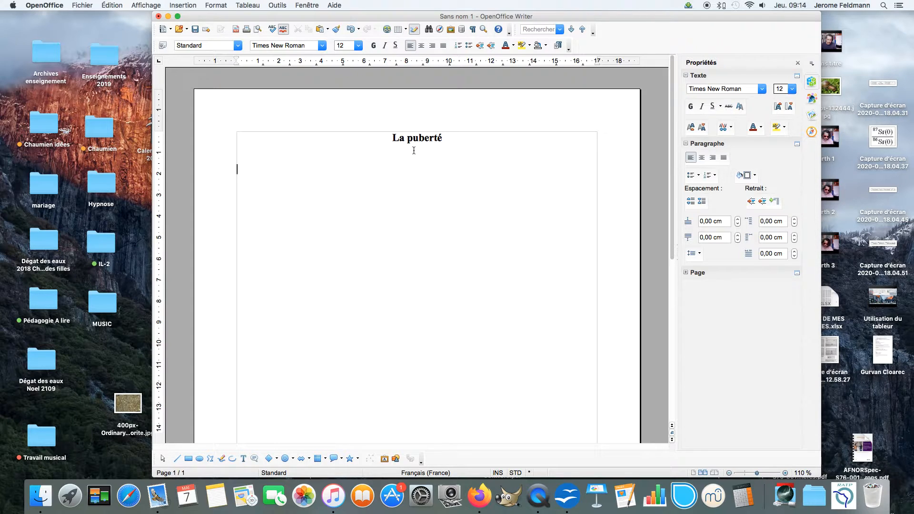
pyautogui.click(255, 5)
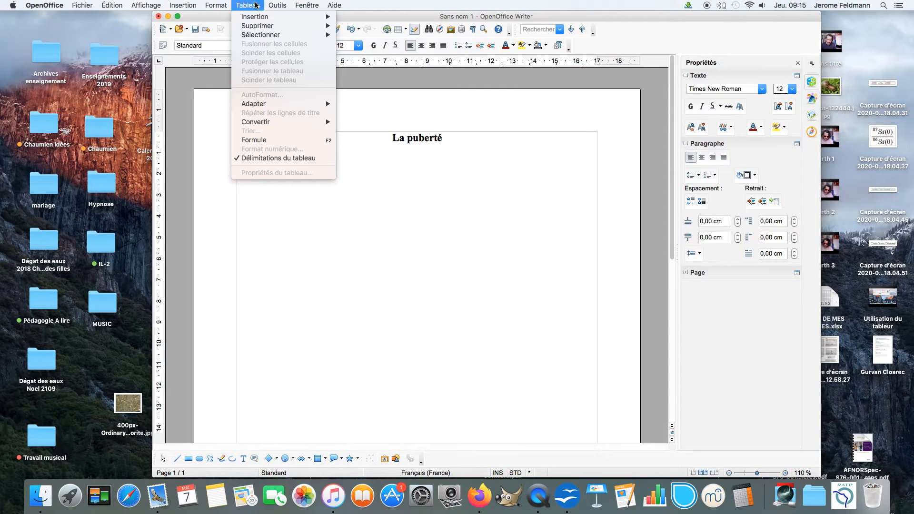
pyautogui.moveTo(253, 18)
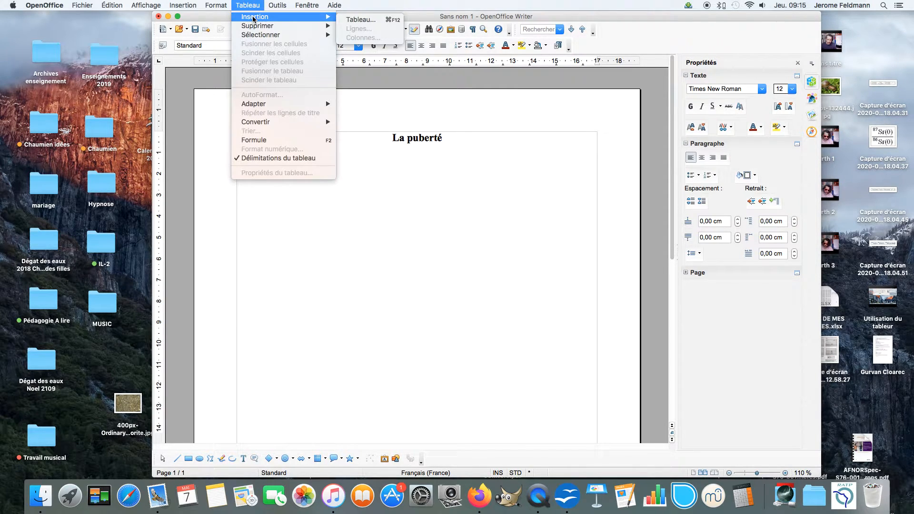
pyautogui.click(351, 20)
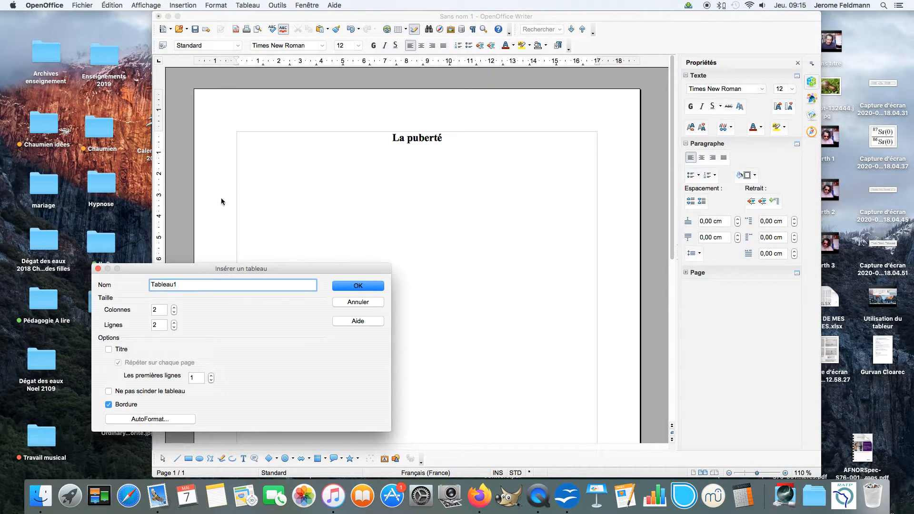
pyautogui.click(175, 308)
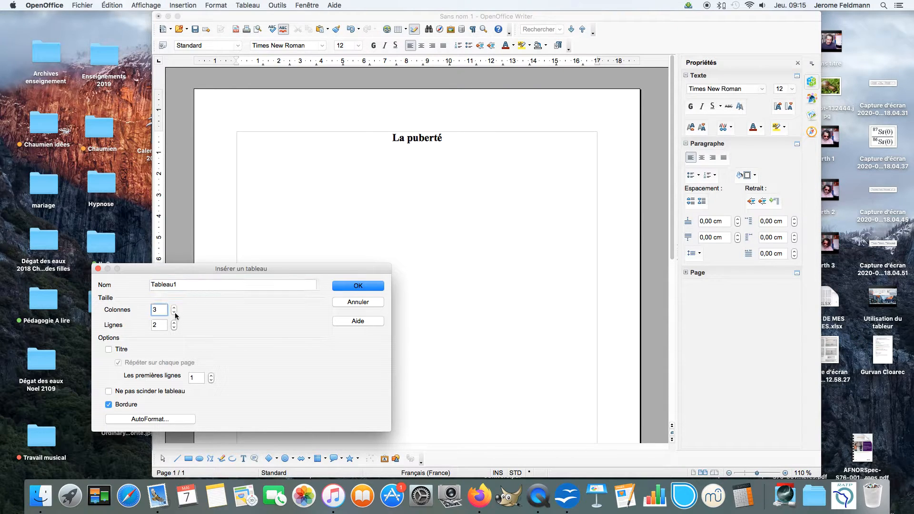
pyautogui.click(175, 323)
pyautogui.click(357, 285)
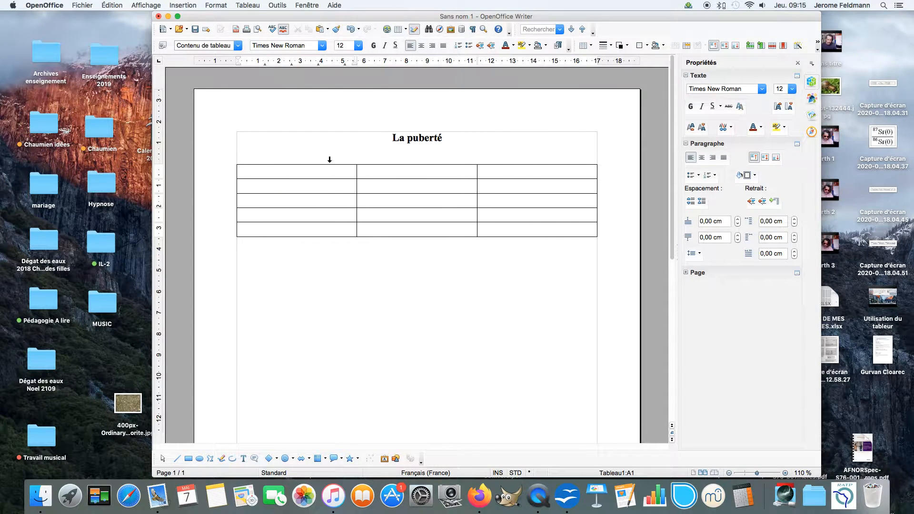
# - Enter the heading "Transformations physiques" in the first cell of the table's top row
pyautogui.moveTo(291, 179)
pyautogui.mouseDown()
pyautogui.moveTo(291, 191)
pyautogui.moveTo(292, 177)
pyautogui.mouseUp()
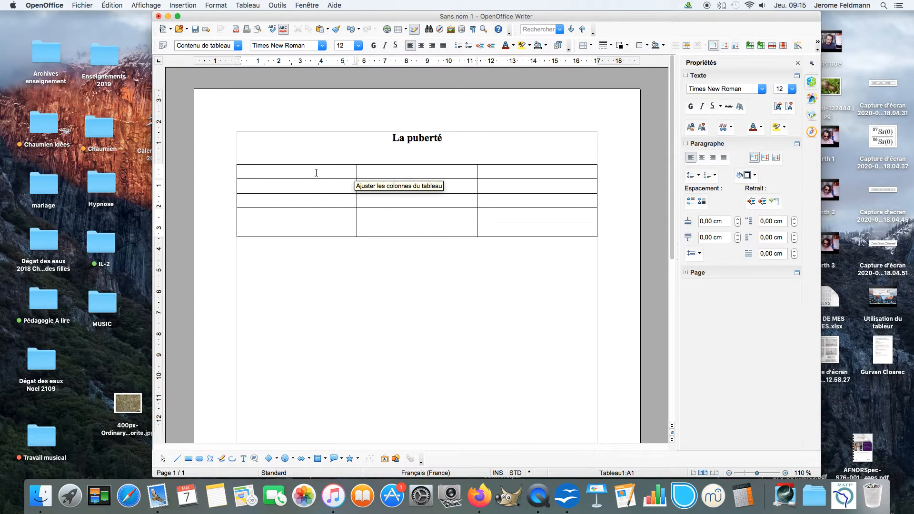
pyautogui.write('Tr')
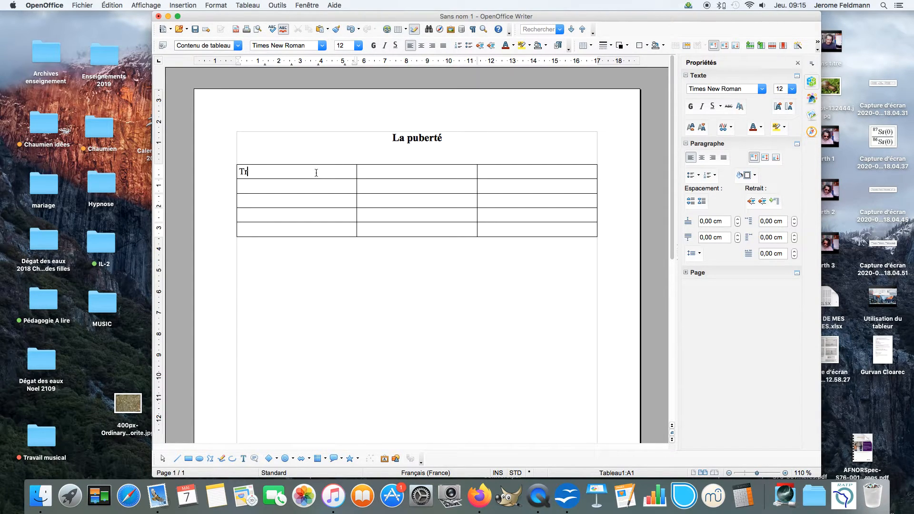
pyautogui.write('ansforamtions')
pyautogui.press('BackSpace')
pyautogui.press('BackSpace')
pyautogui.press('BackSpace')
pyautogui.press('BackSpace')
pyautogui.press('BackSpace')
pyautogui.press('BackSpace')
pyautogui.press('BackSpace')
pyautogui.press('BackSpace')
pyautogui.write('mations p')
pyautogui.write('hysiques')
# - Enter the heading "Transformations physiologiques" in the second cell of the table's top row
pyautogui.write('transf')
pyautogui.write('ormat')
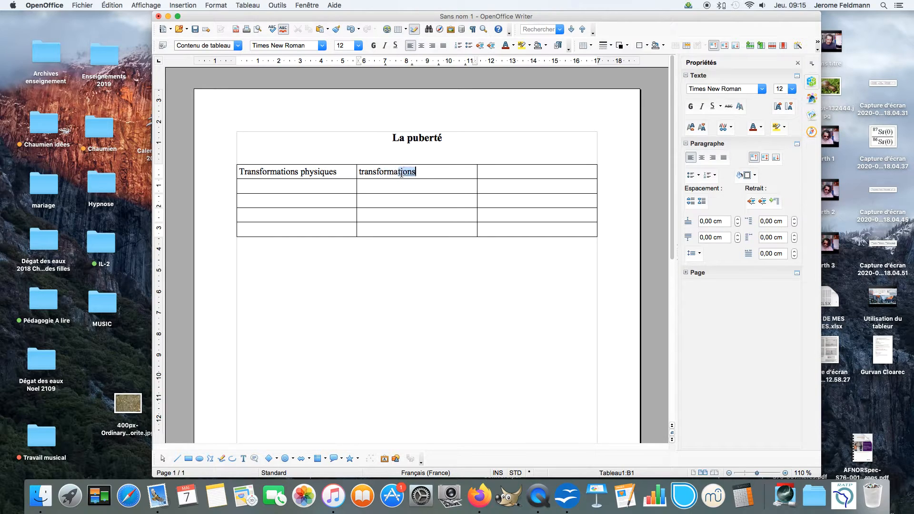
pyautogui.write('ions ph')
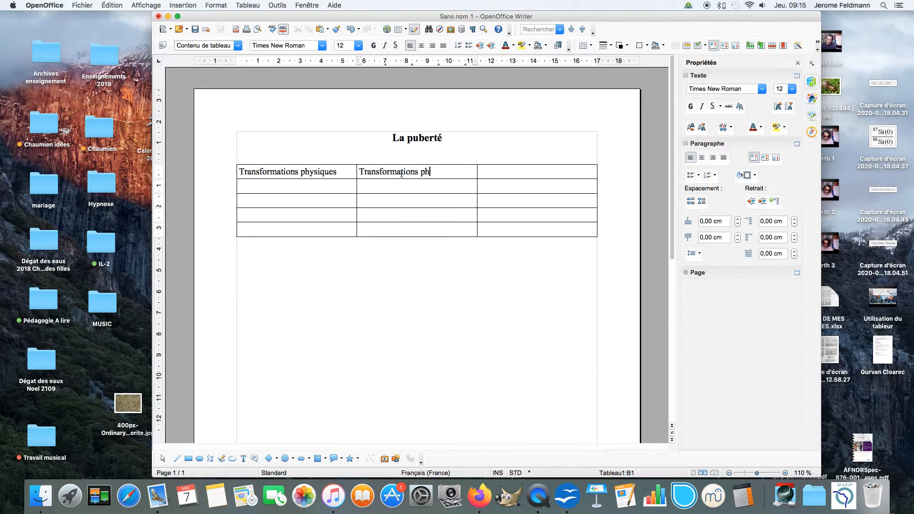
pyautogui.write('ysiologiques')
# - Enter the heading "Transformations psychologiques" in the third cell of the table's top row
pyautogui.click(529, 174)
pyautogui.write('Transforma')
pyautogui.press('Return')
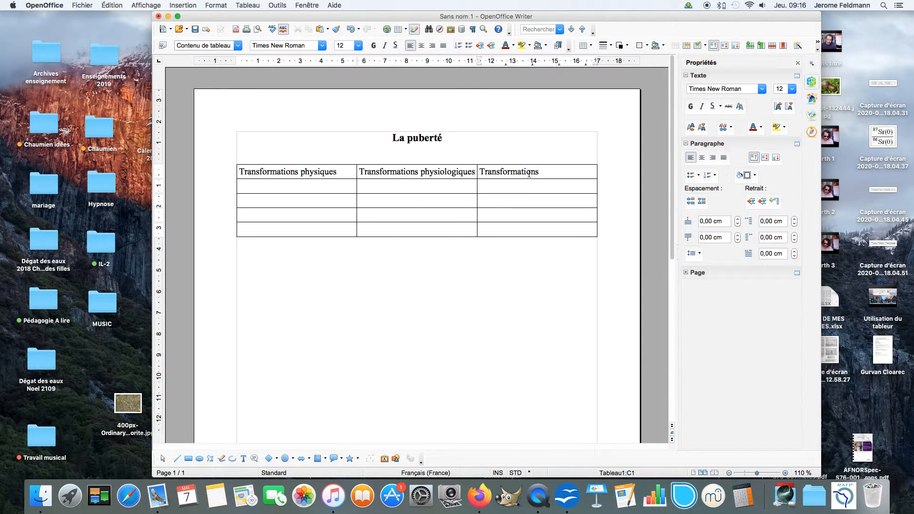
pyautogui.write('psychologiques')
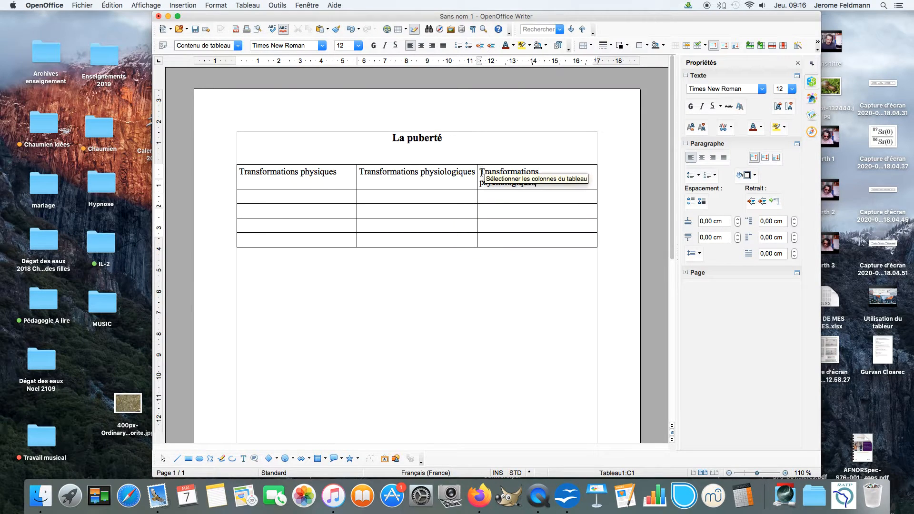
# - Shift both inner column borders to the left, widening the third column so its heading fits on one line
pyautogui.click(285, 197)
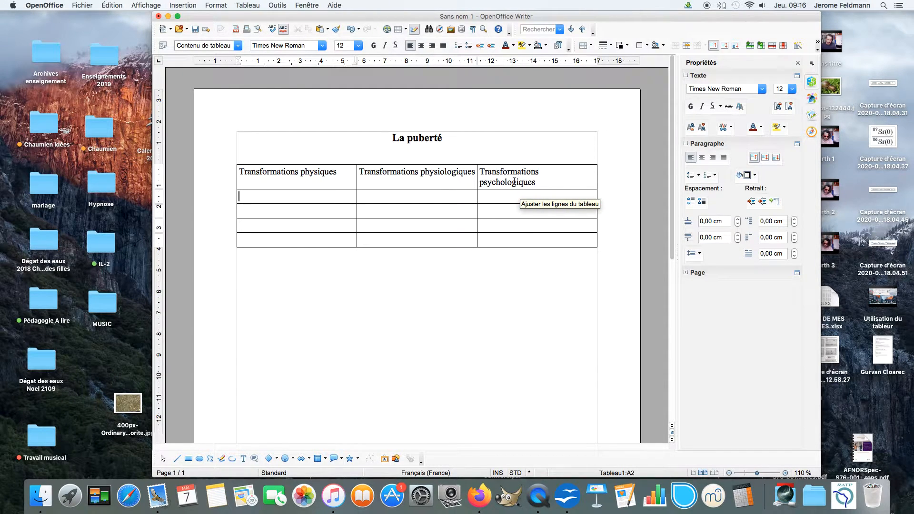
pyautogui.moveTo(356, 185); pyautogui.dragTo(340, 185)
pyautogui.moveTo(477, 189); pyautogui.dragTo(462, 190)
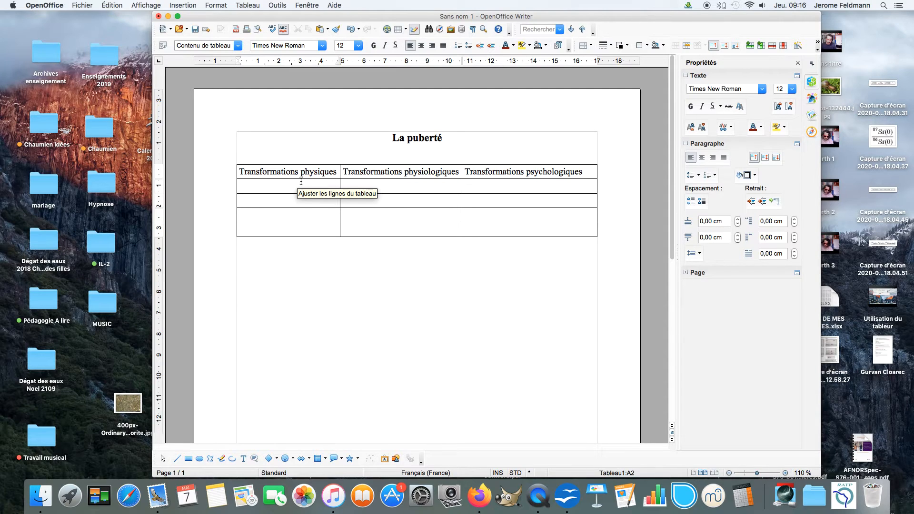
# - Enter "Poils …" in the third row of the "Transformations physiques" column
pyautogui.click(292, 200)
pyautogui.click(280, 185)
pyautogui.write('poils')
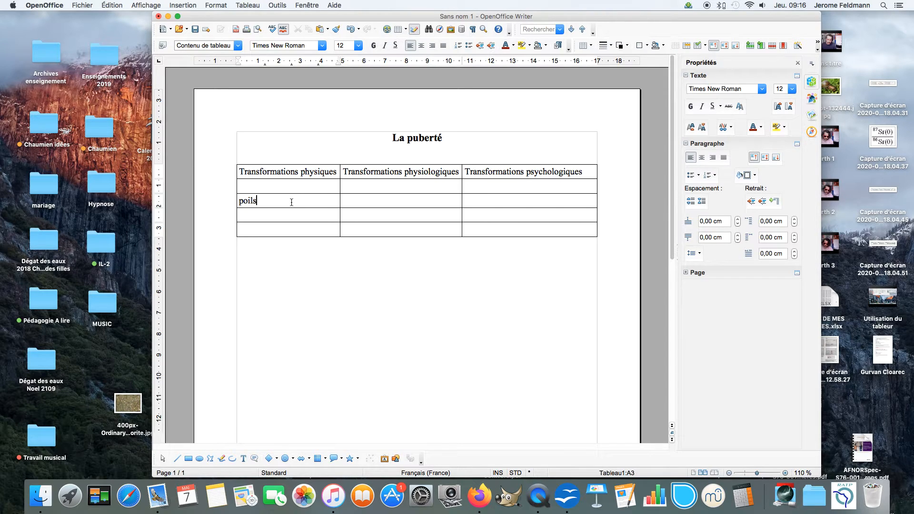
pyautogui.click(285, 216)
pyautogui.click(270, 198)
pyautogui.write('...')
pyautogui.click(275, 215)
pyautogui.click(289, 204)
pyautogui.click(288, 214)
# - Add several blank lines below the table
pyautogui.click(310, 280)
pyautogui.press('Return')
pyautogui.press('Return')
pyautogui.press('Return')
pyautogui.press('Return')
pyautogui.press('Return')
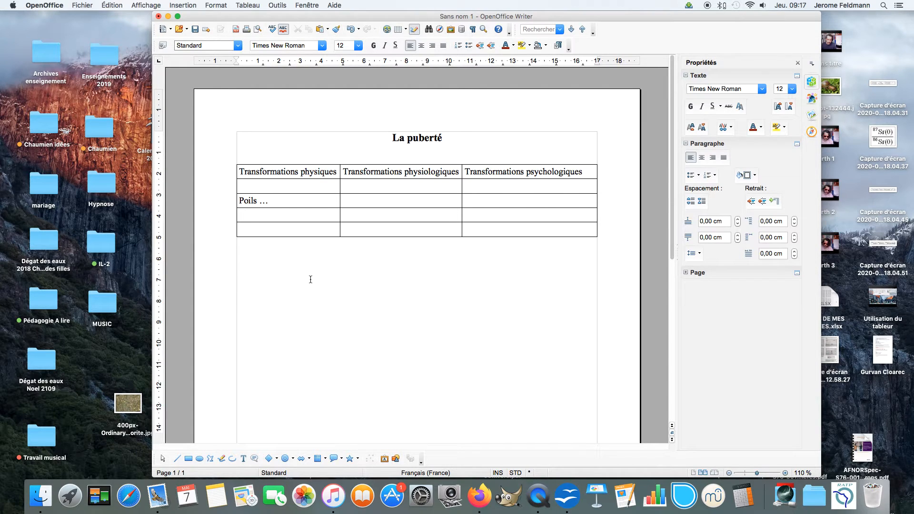
# - Insert a second table with 3 columns and 9 rows a few lines below the first one
pyautogui.click(183, 6)
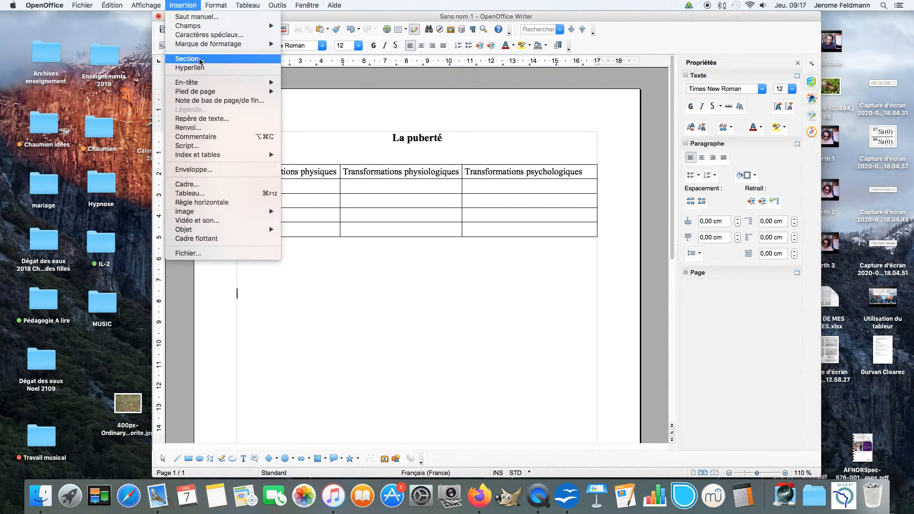
pyautogui.moveTo(248, 5)
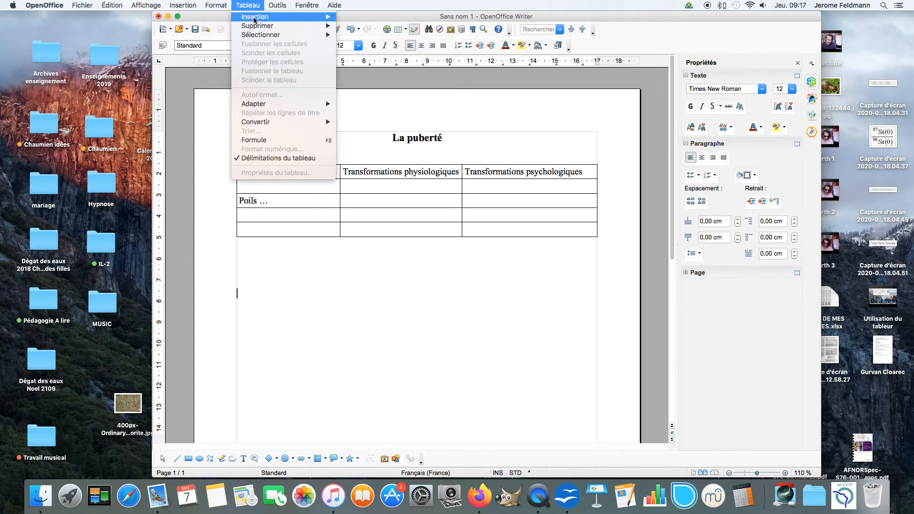
pyautogui.click(246, 264)
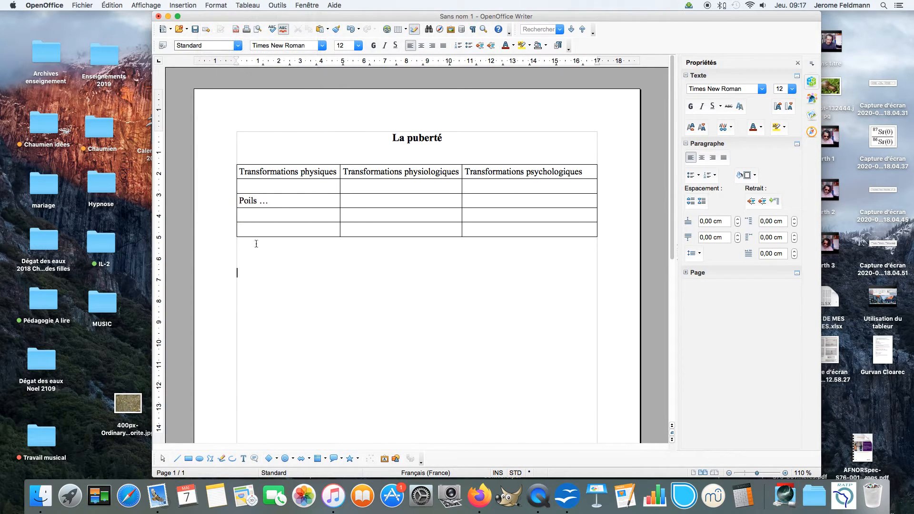
pyautogui.click(406, 30)
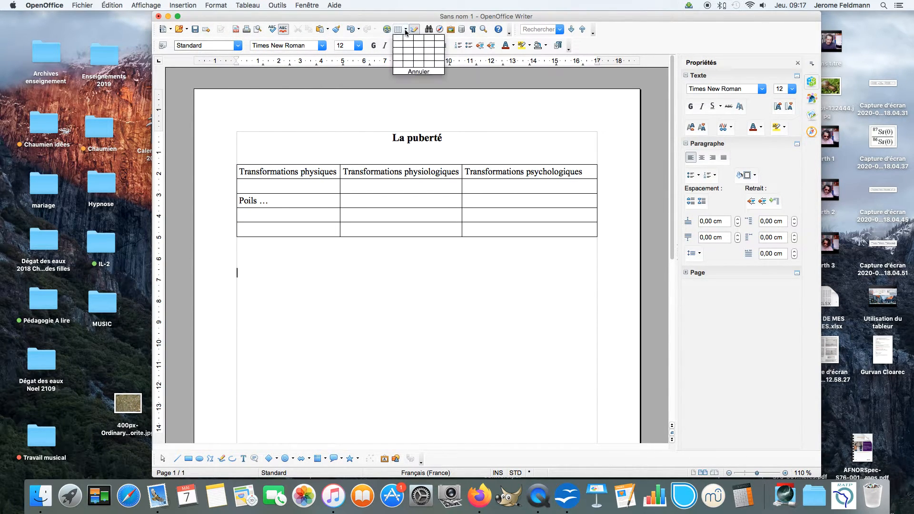
pyautogui.click(407, 27)
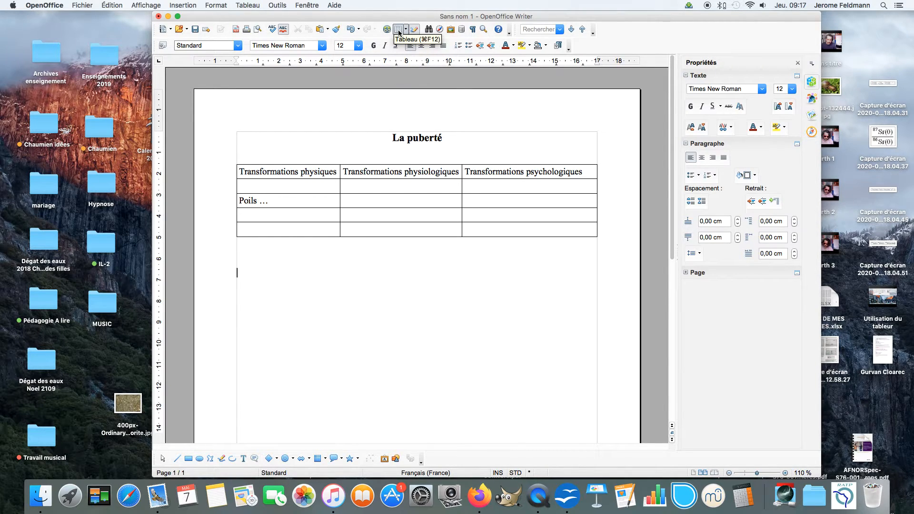
pyautogui.click(406, 29)
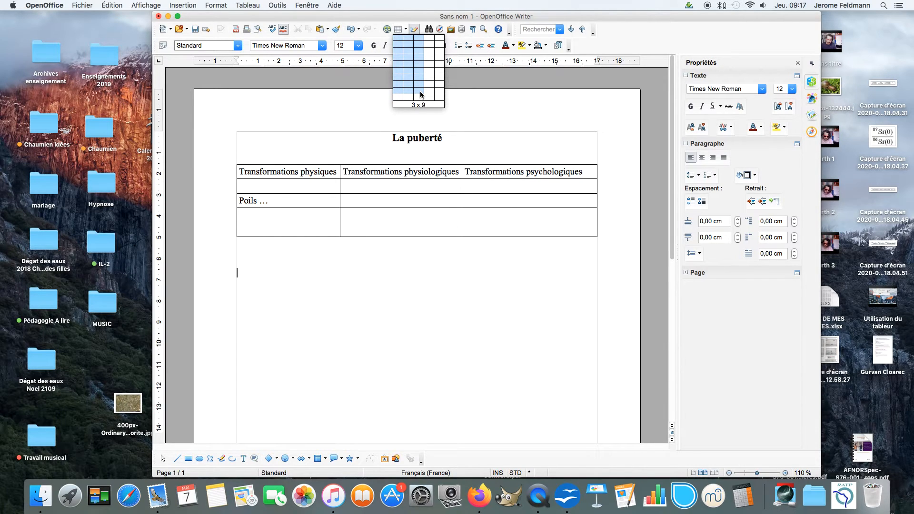
pyautogui.click(421, 95)
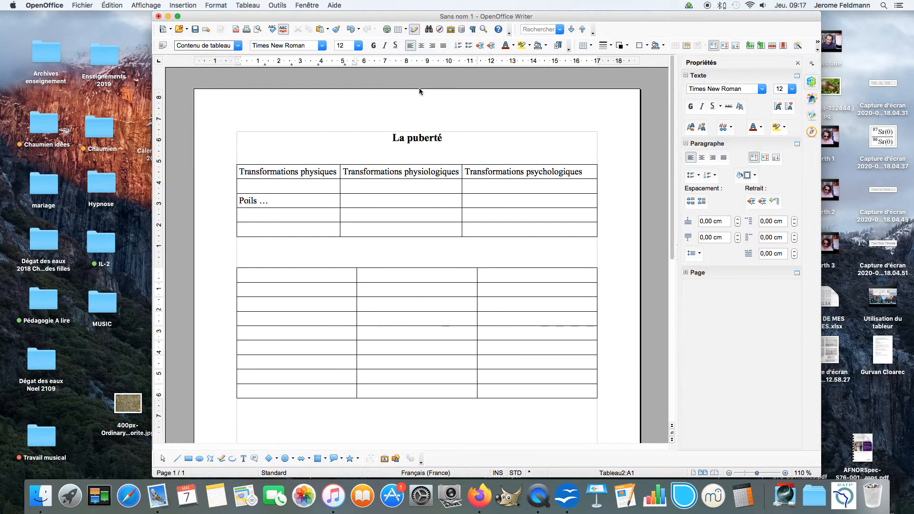
pyautogui.click(347, 247)
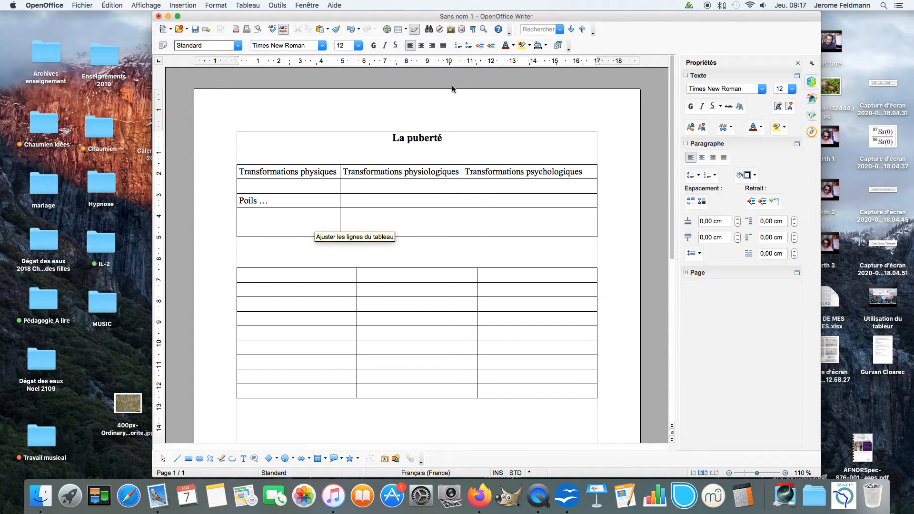
pyautogui.click(84, 5)
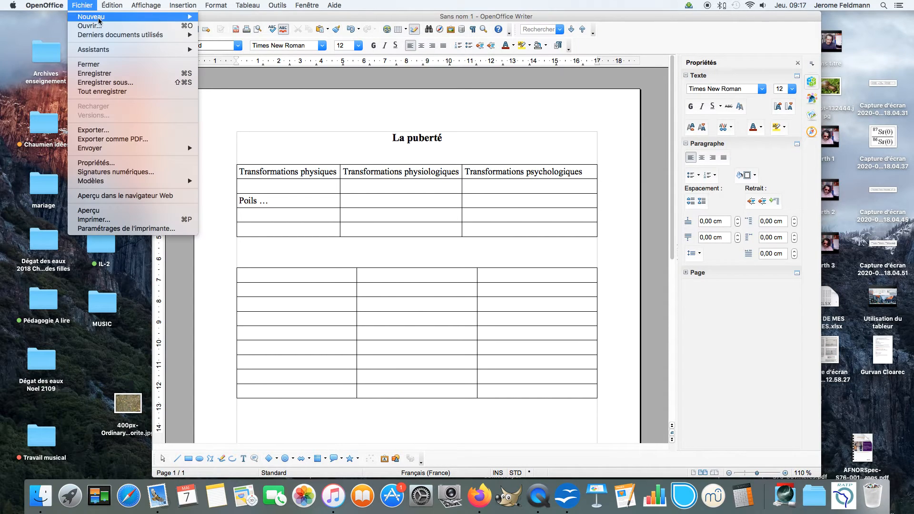
pyautogui.click(123, 74)
pyautogui.click(239, 98)
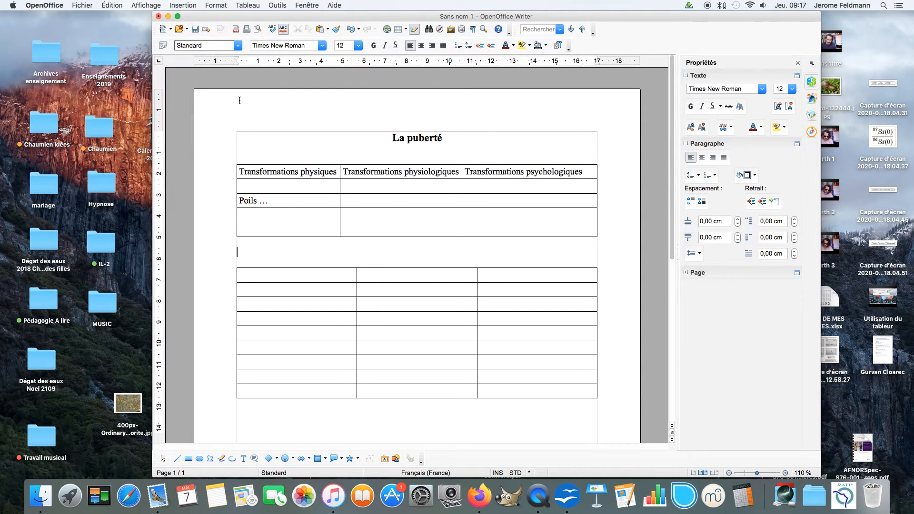
pyautogui.click(82, 5)
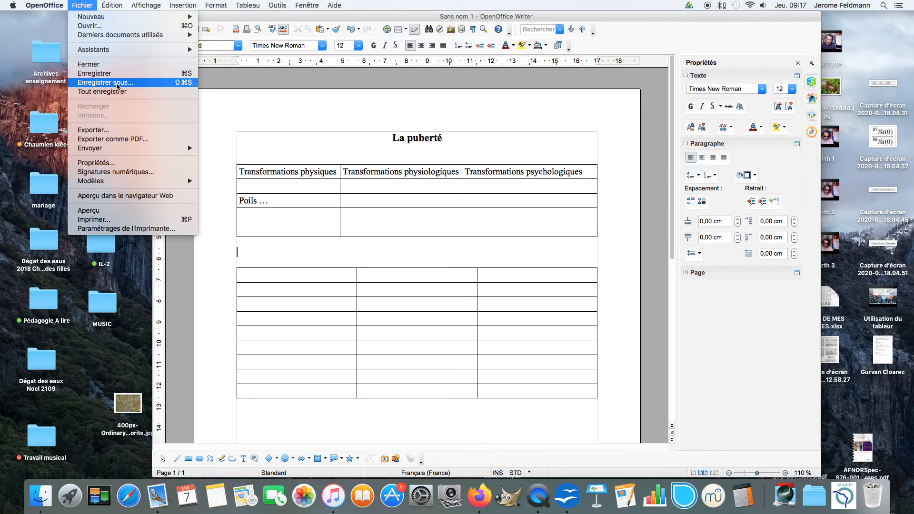
pyautogui.click(330, 150)
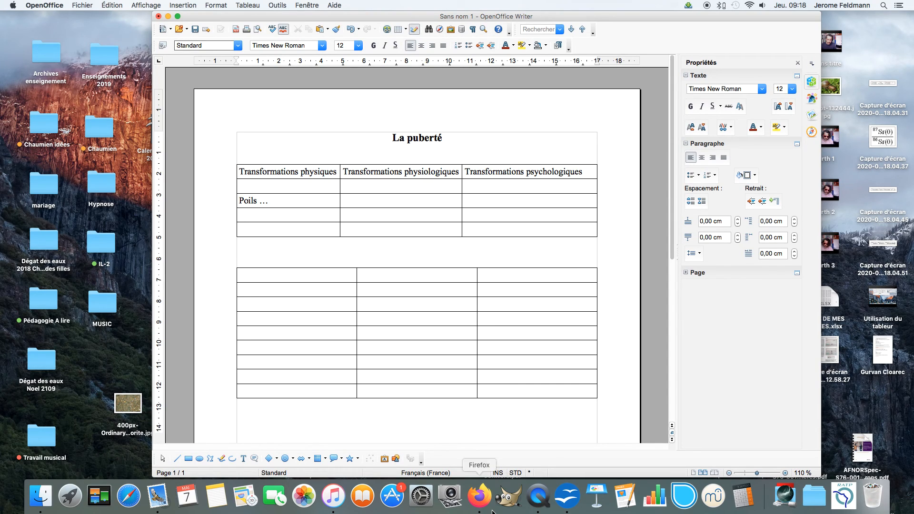
pyautogui.click(532, 502)
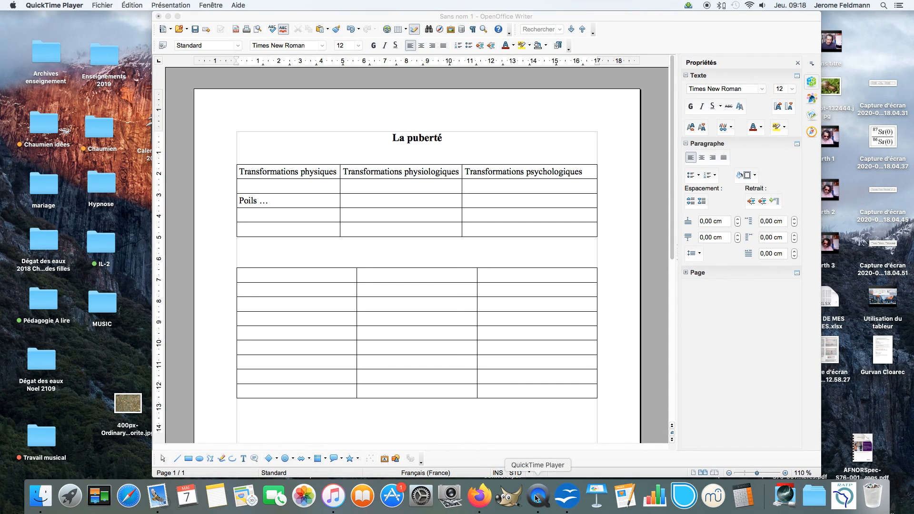